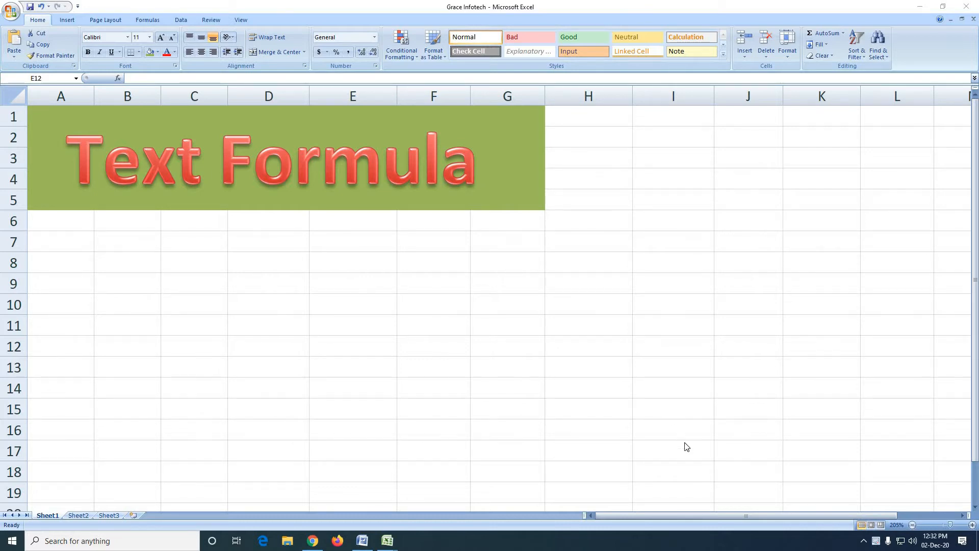
# Review the Text function syntax notes in the Word document and return to the Grace Infotech workbook in Excel
pyautogui.click(361, 541)
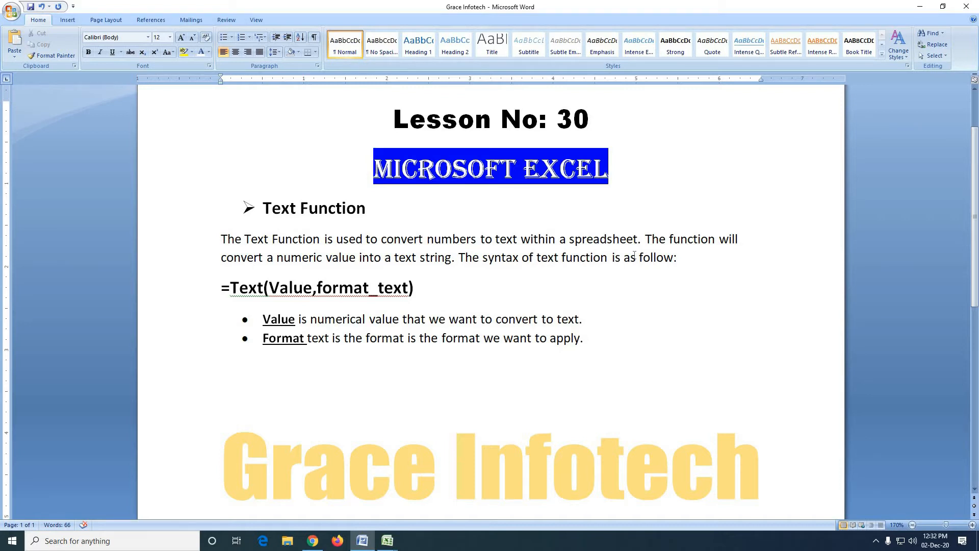
pyautogui.click(418, 299)
pyautogui.moveTo(387, 541)
pyautogui.click(416, 502)
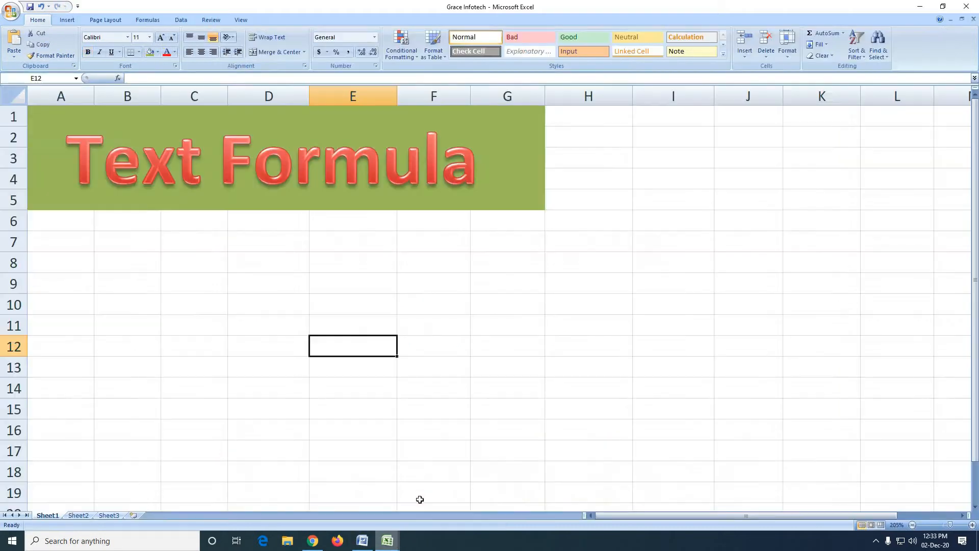
# Bring up the Age Calculation Practical Sheet workbook to look over its age table
pyautogui.click(386, 325)
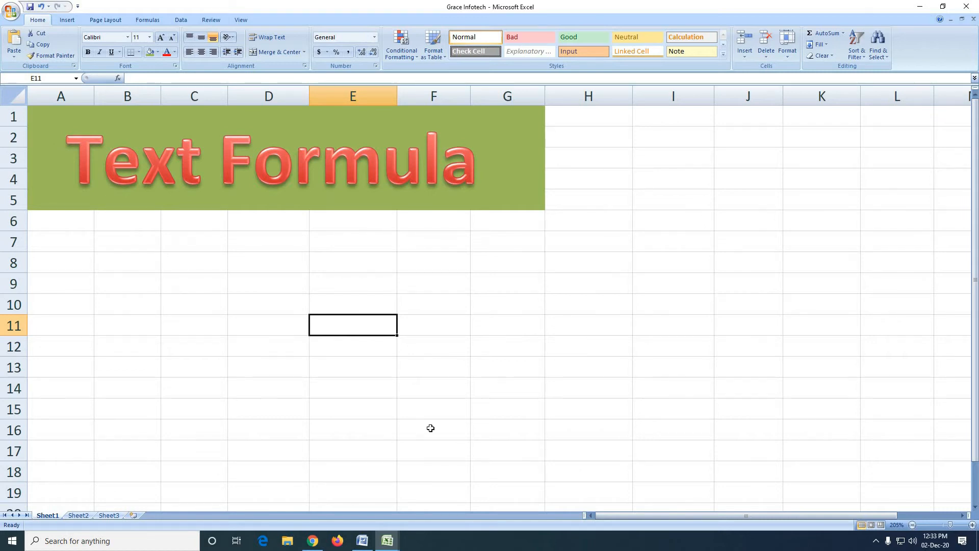
pyautogui.moveTo(394, 545)
pyautogui.click(361, 492)
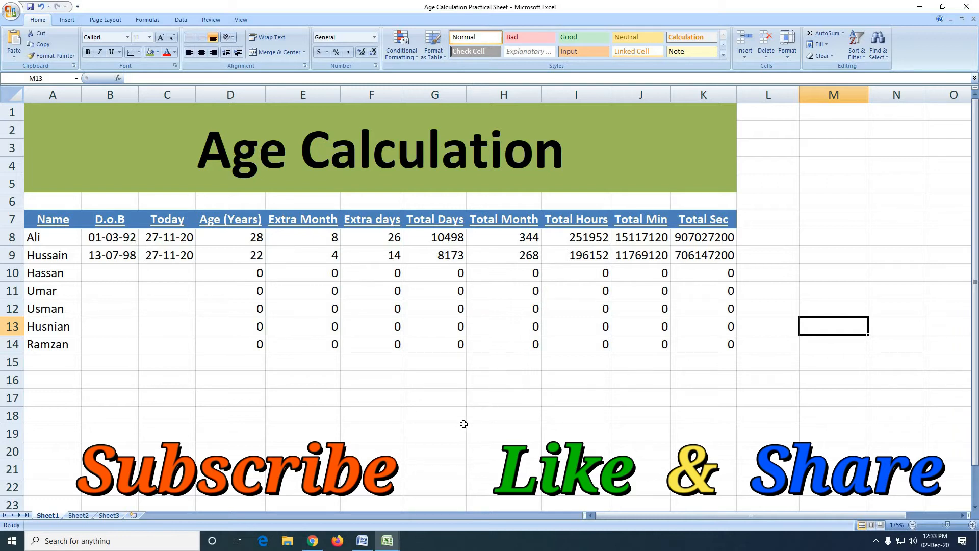
# Switch to Chrome and browse the full list of uploaded videos on the Grace infotech YouTube channel
pyautogui.click(312, 540)
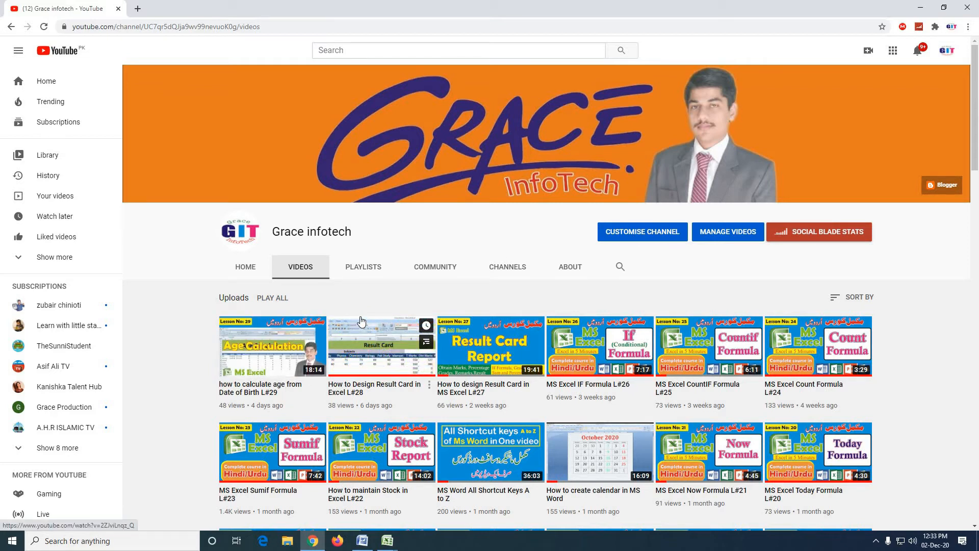
pyautogui.scroll(-4, 499, 375)
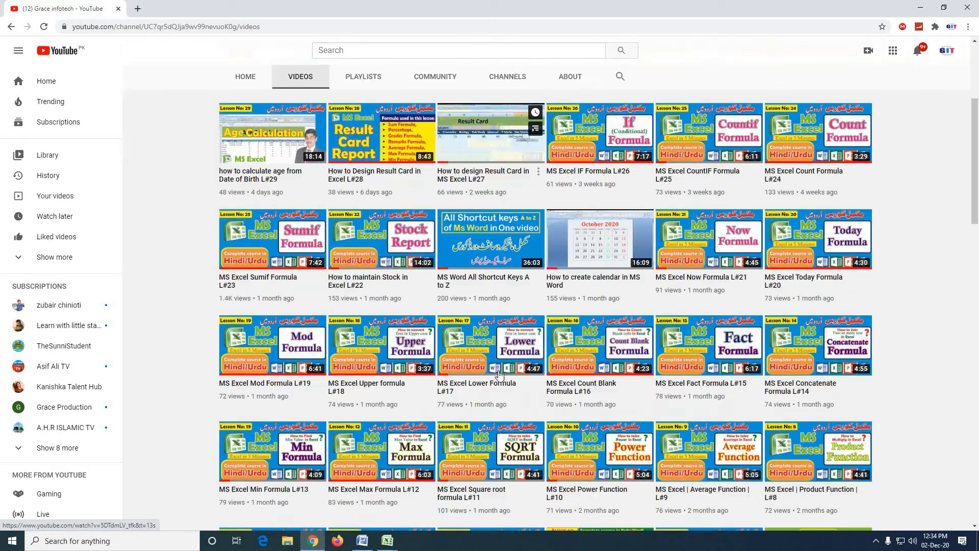
pyautogui.scroll(-4, 499, 375)
pyautogui.scroll(-4, 499, 375)
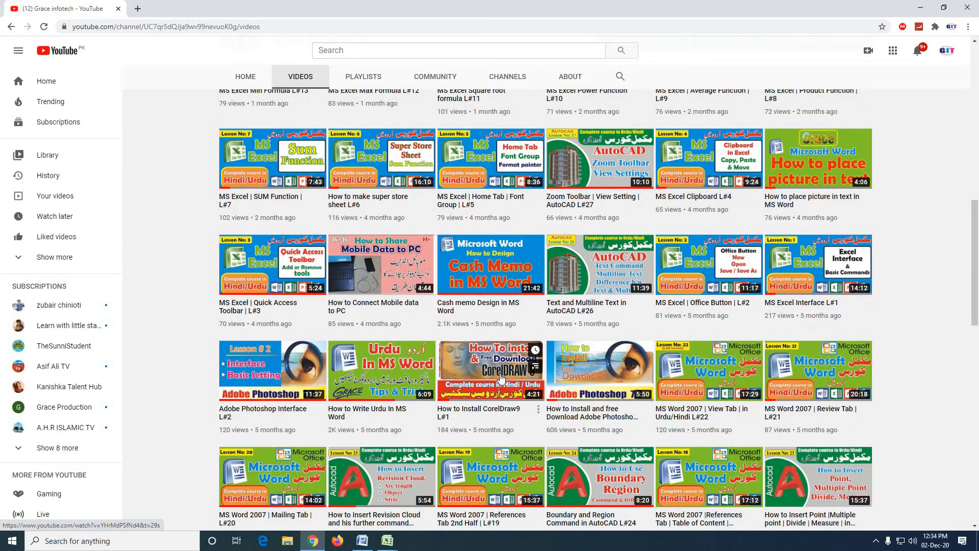
pyautogui.scroll(-4, 499, 378)
pyautogui.scroll(-4, 495, 380)
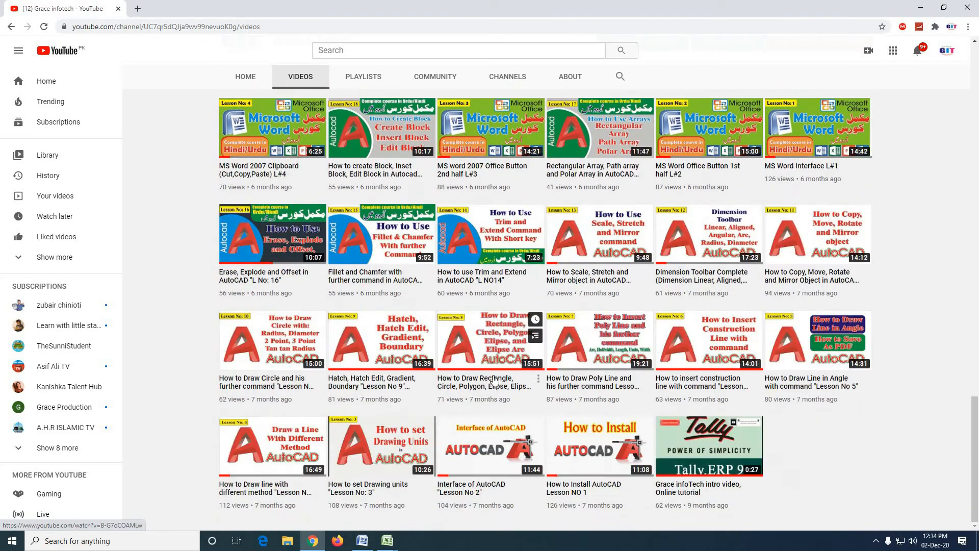
pyautogui.scroll(20, 493, 379)
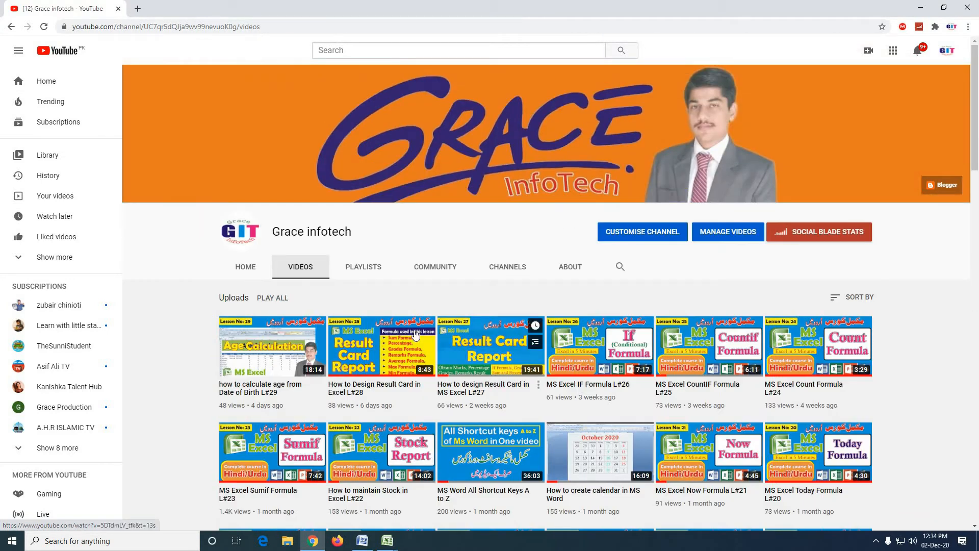
# Look through the channel's playlists, open the Excel Practical Sheet playlist briefly and close its mini player
pyautogui.click(372, 268)
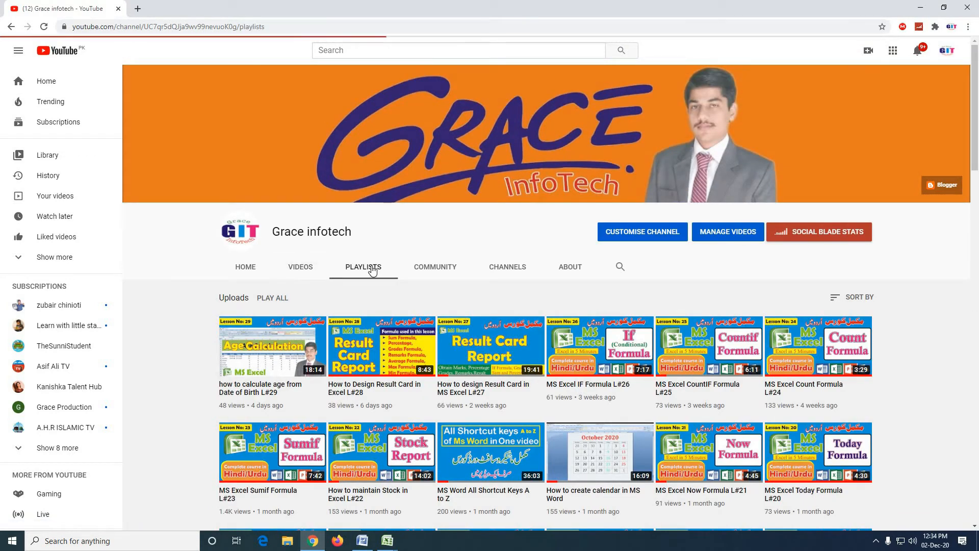
pyautogui.scroll(-2, 372, 267)
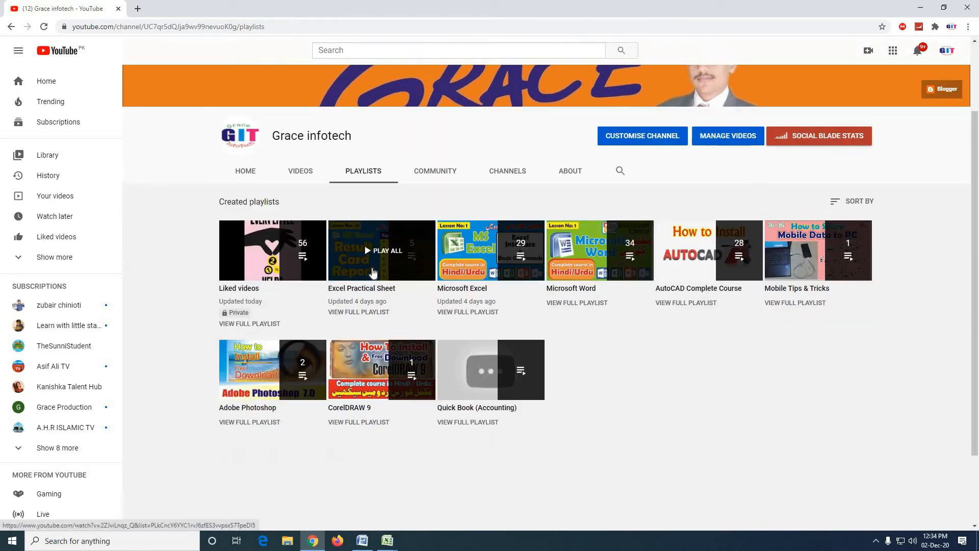
pyautogui.scroll(-1, 372, 273)
pyautogui.scroll(2, 373, 272)
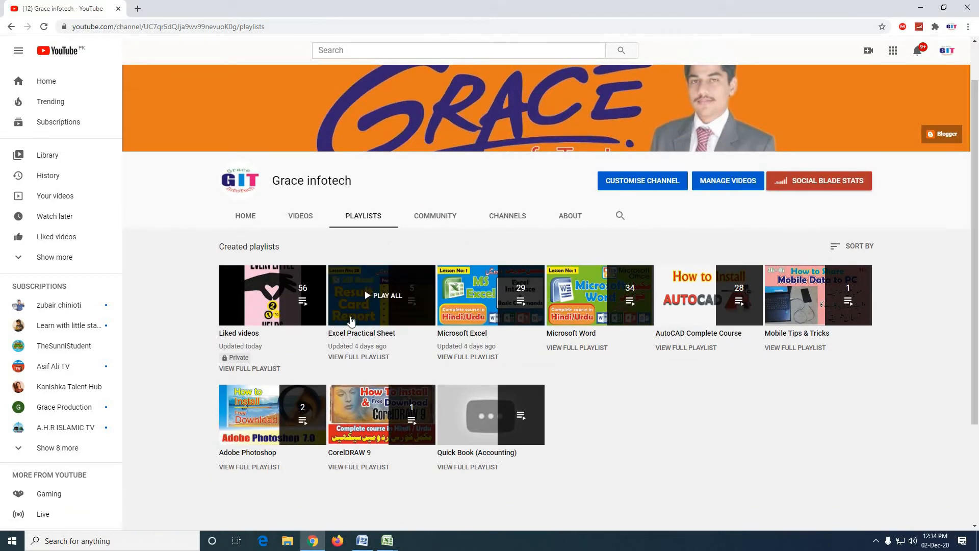
pyautogui.click(379, 306)
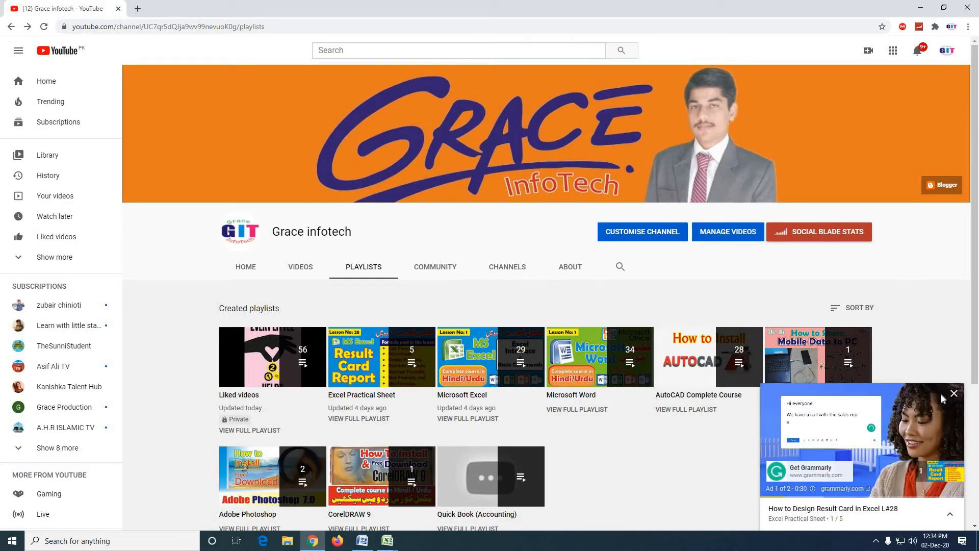
pyautogui.click(954, 393)
# Switch back to the Age Calculation Practical Sheet workbook in Excel
pyautogui.moveTo(387, 541)
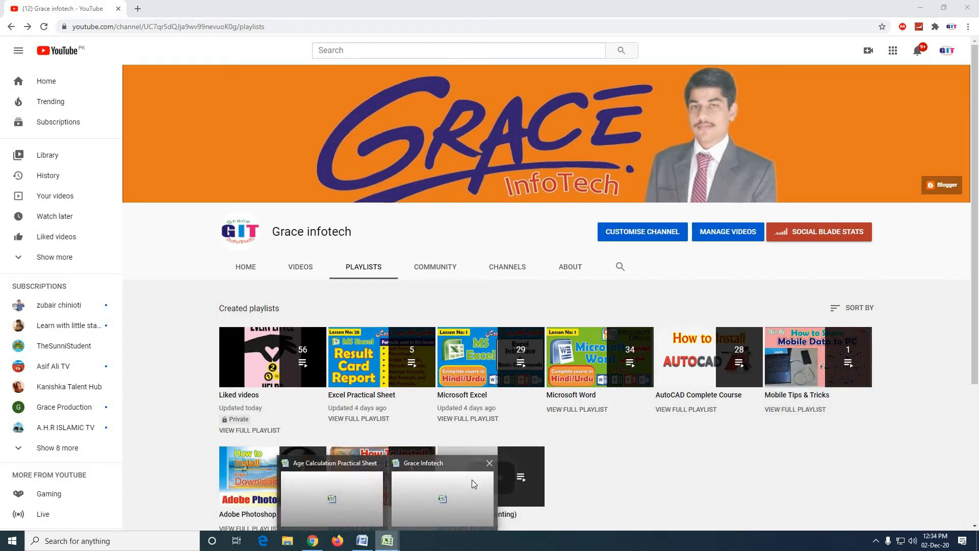
pyautogui.click(472, 479)
pyautogui.click(362, 541)
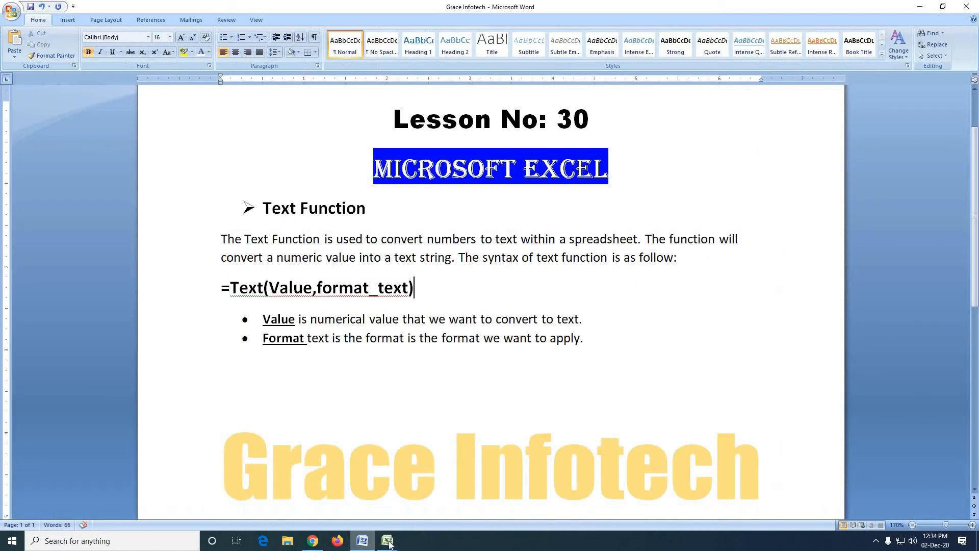
pyautogui.moveTo(388, 541)
pyautogui.click(356, 500)
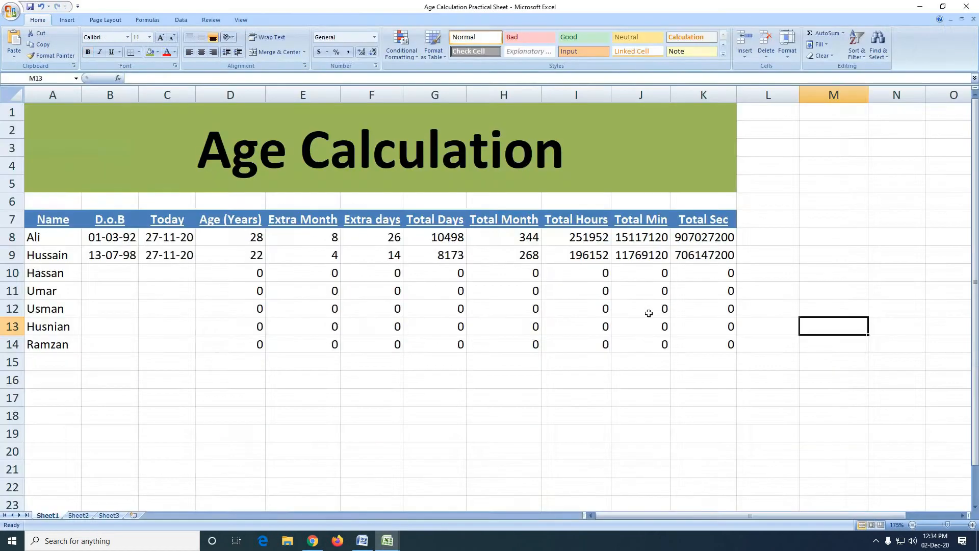
# Add the headers "Day InText" in L7 and "Month In Text" in M7, and autofit columns L and M
pyautogui.click(764, 220)
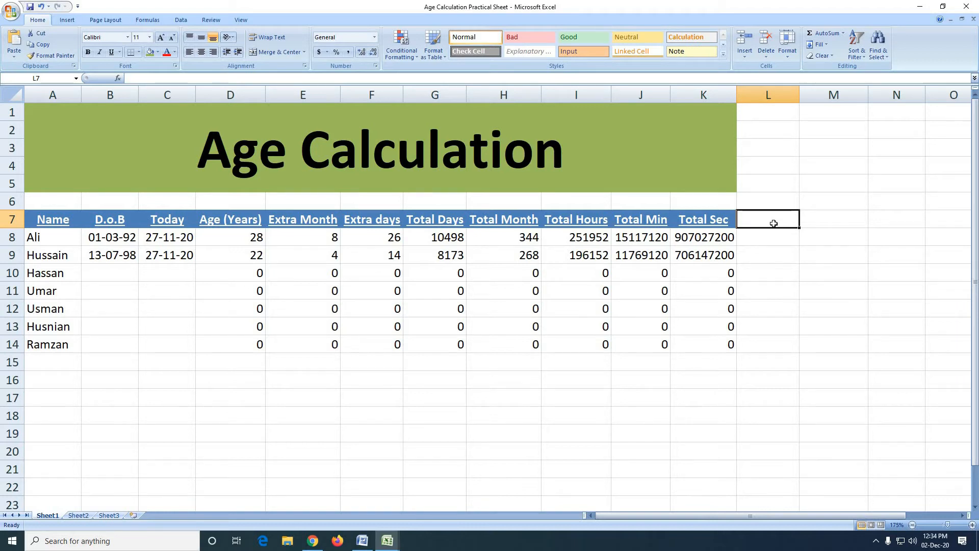
pyautogui.write('S')
pyautogui.press('BackSpace')
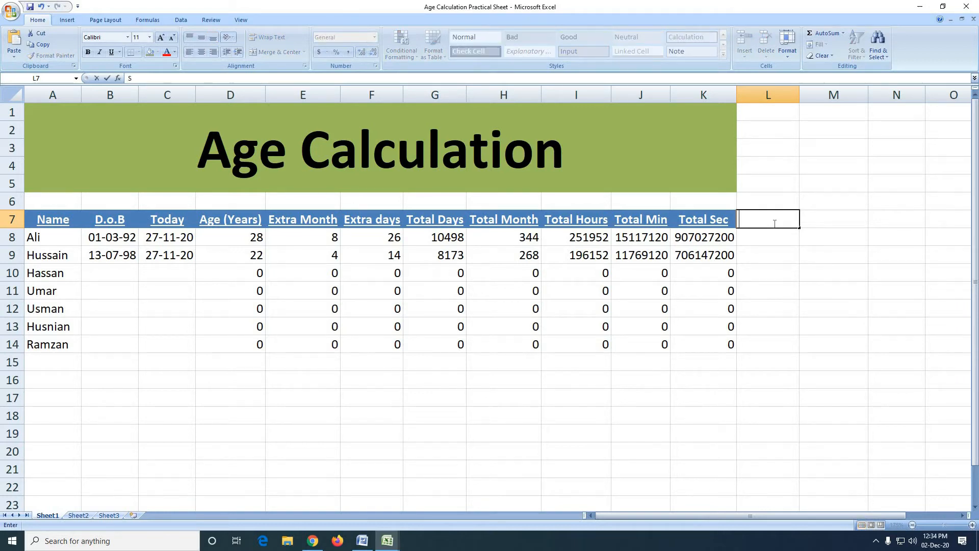
pyautogui.write('Day In Text')
pyautogui.press('Tab')
pyautogui.write('Mo')
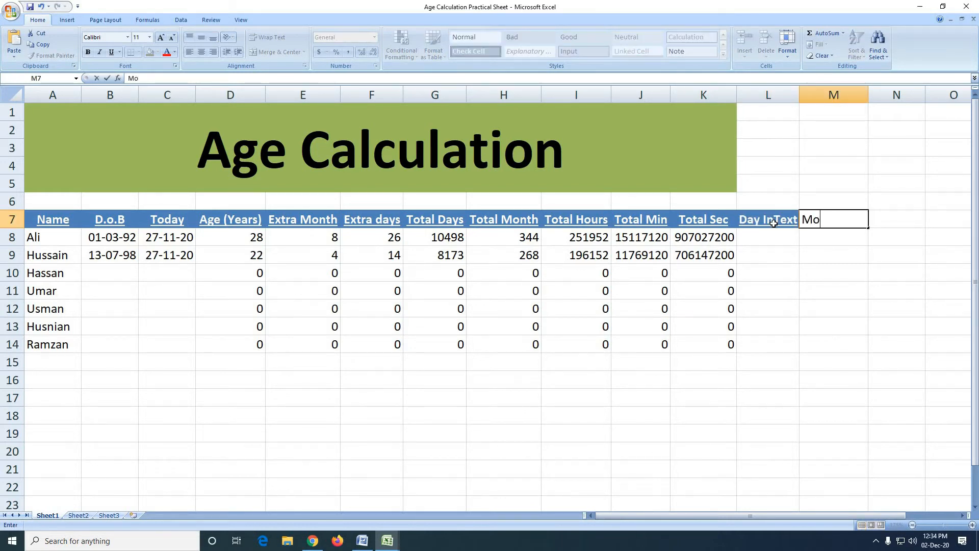
pyautogui.write('nth In Text')
pyautogui.press('Return')
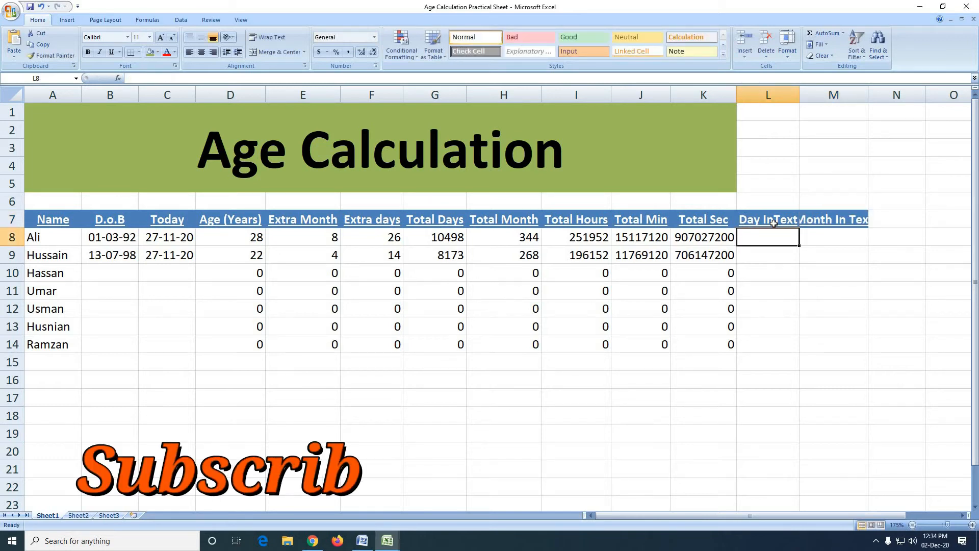
pyautogui.doubleClick(799, 96)
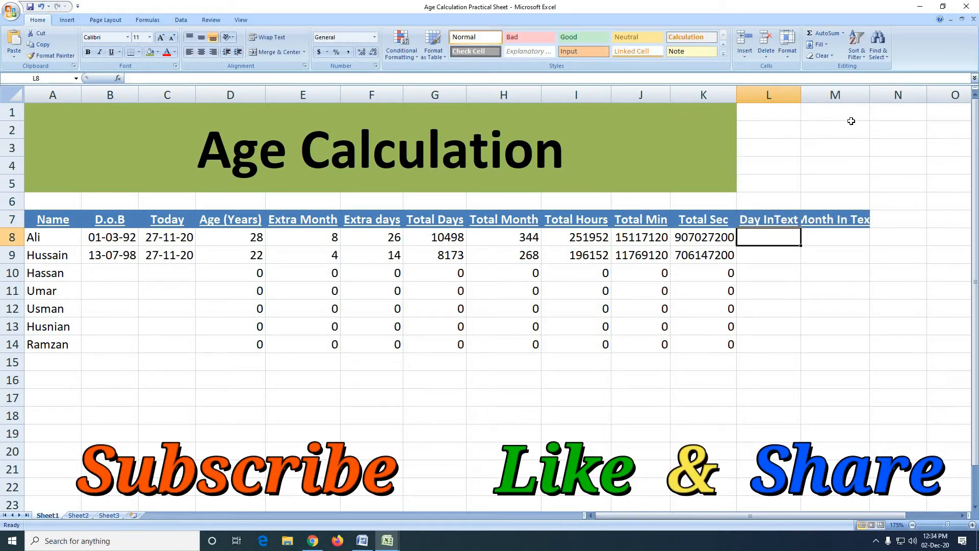
pyautogui.doubleClick(870, 95)
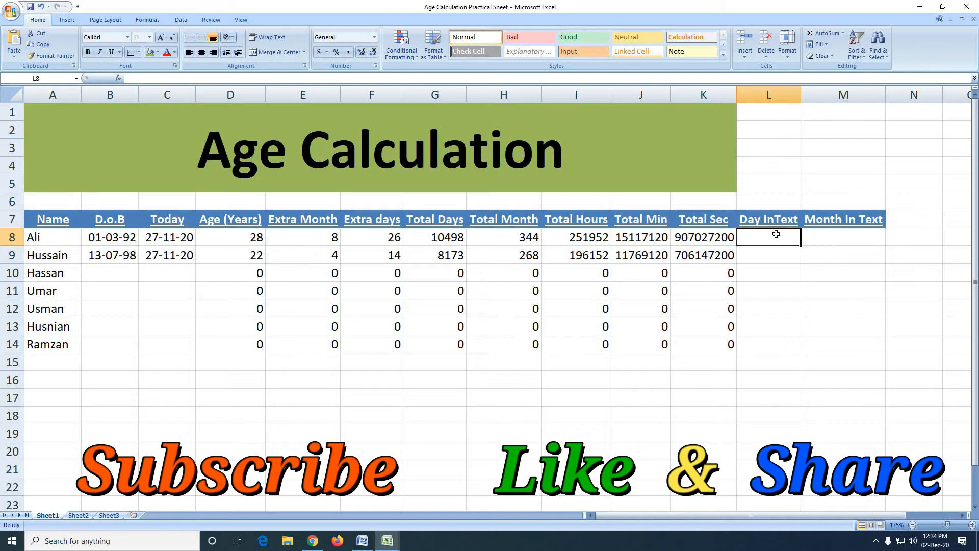
# Enter the formula =Text(B8,"DDDD") in L8 to return the weekday name of the first date of birth
pyautogui.click(107, 240)
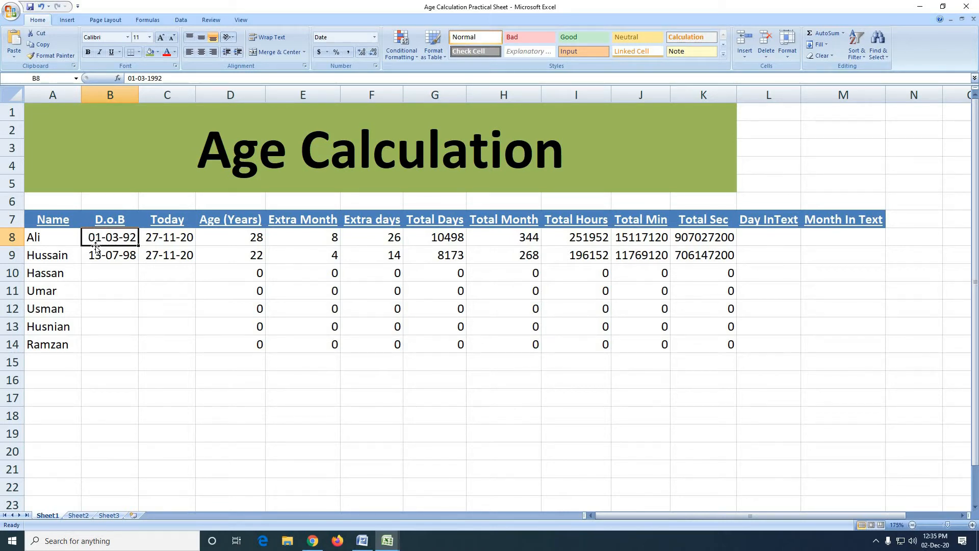
pyautogui.click(772, 238)
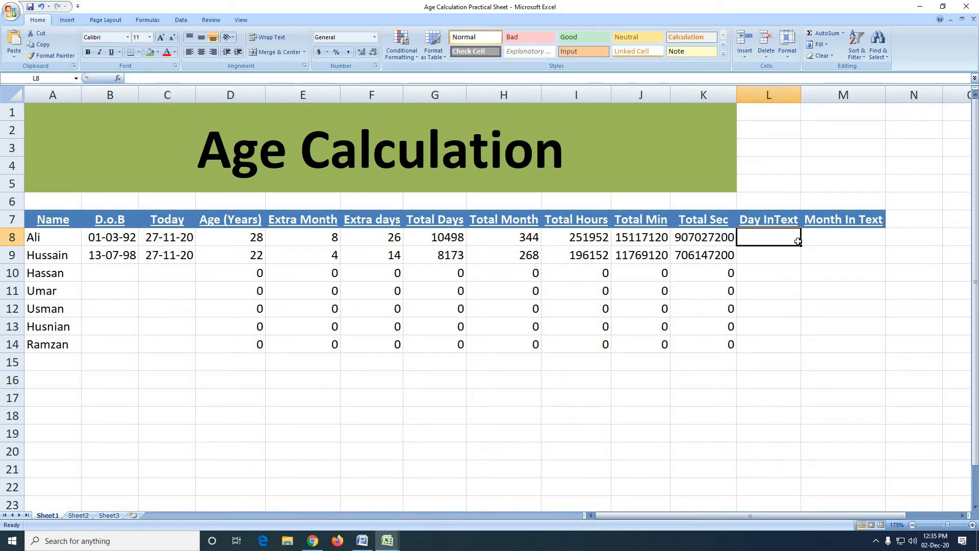
pyautogui.write('=')
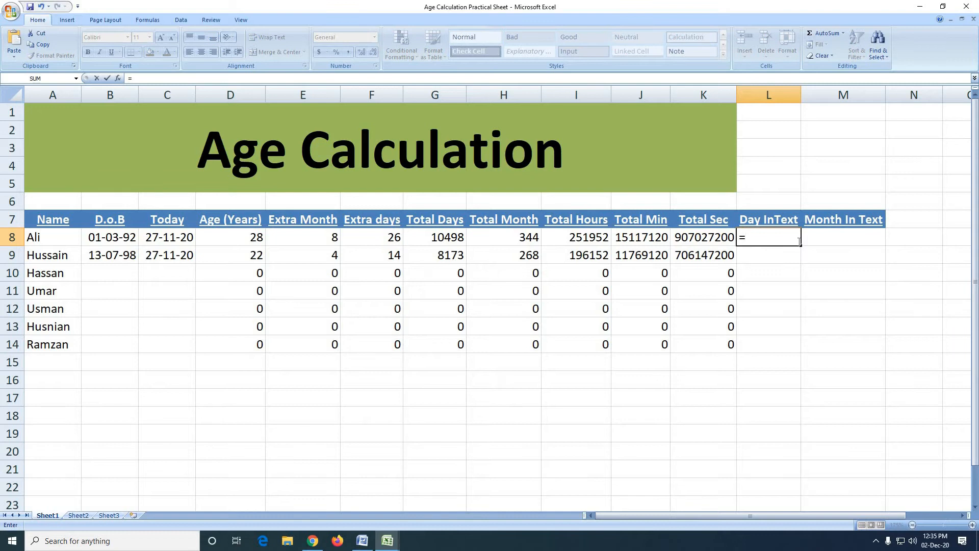
pyautogui.write('Tex')
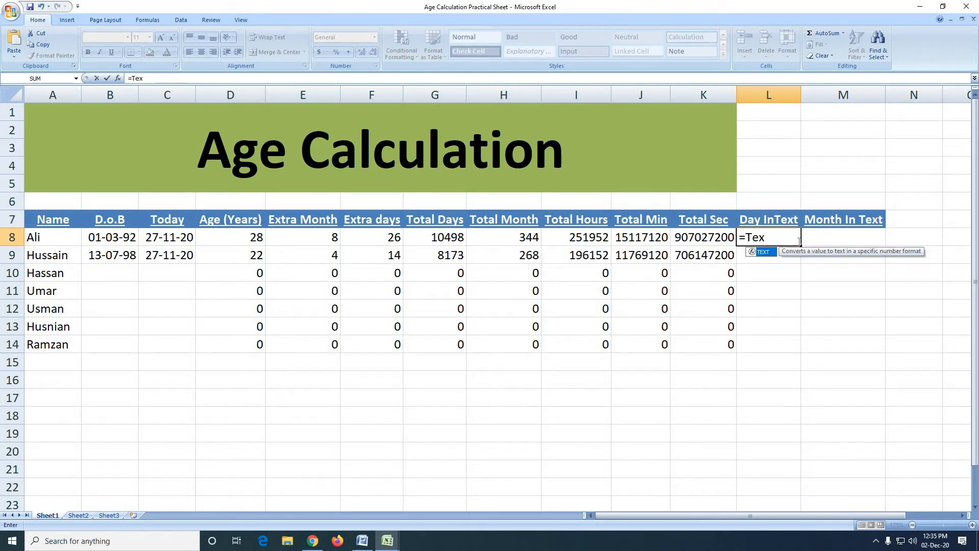
pyautogui.write('t(')
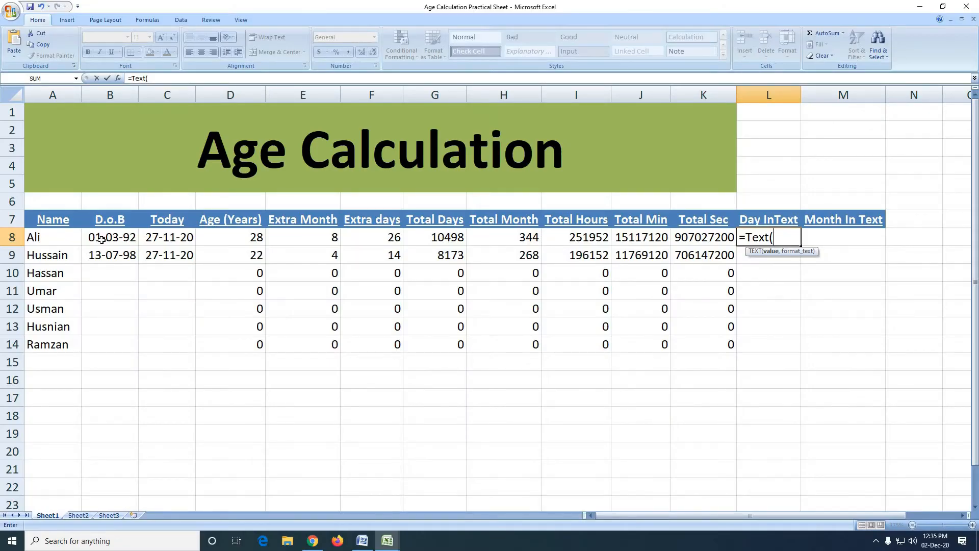
pyautogui.click(102, 239)
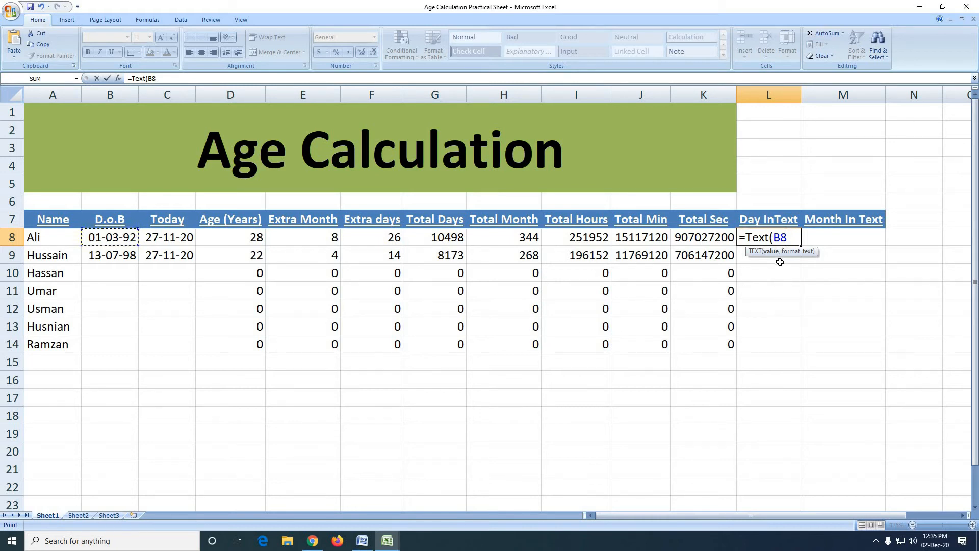
pyautogui.write(',')
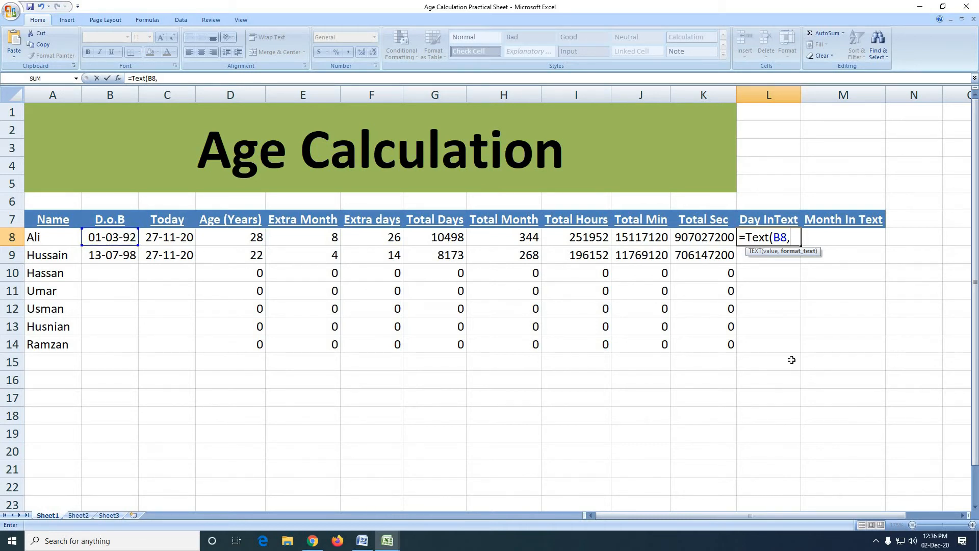
pyautogui.write('"')
pyautogui.write('DDDD')
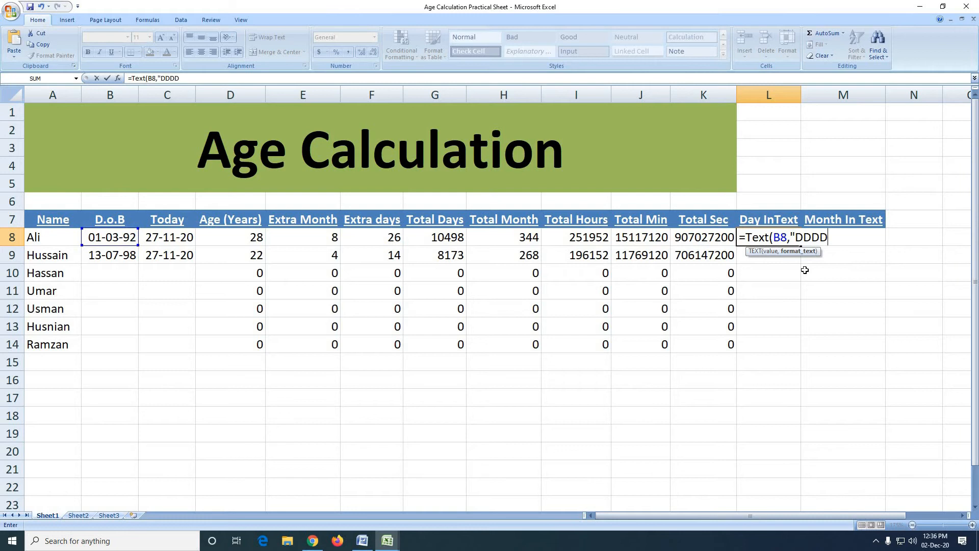
pyautogui.write('")')
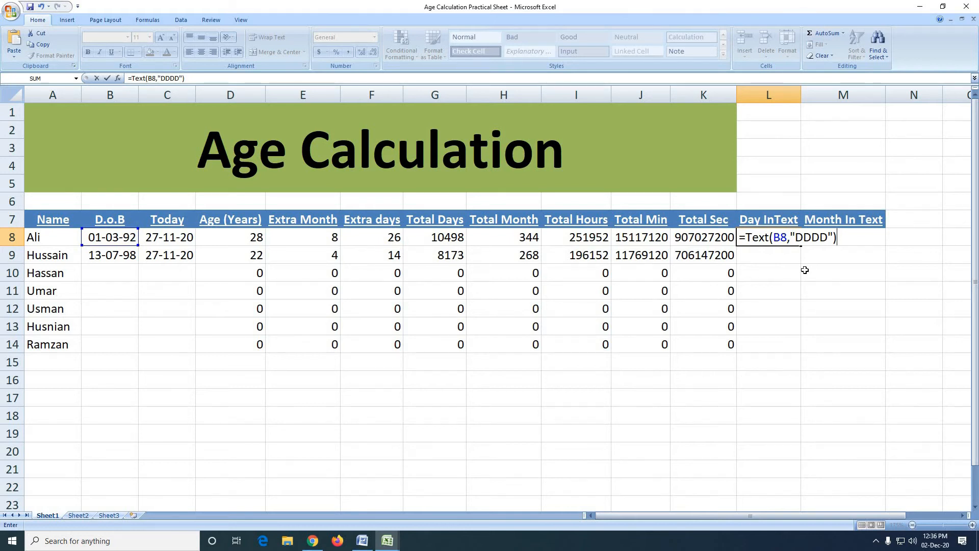
pyautogui.press('Return')
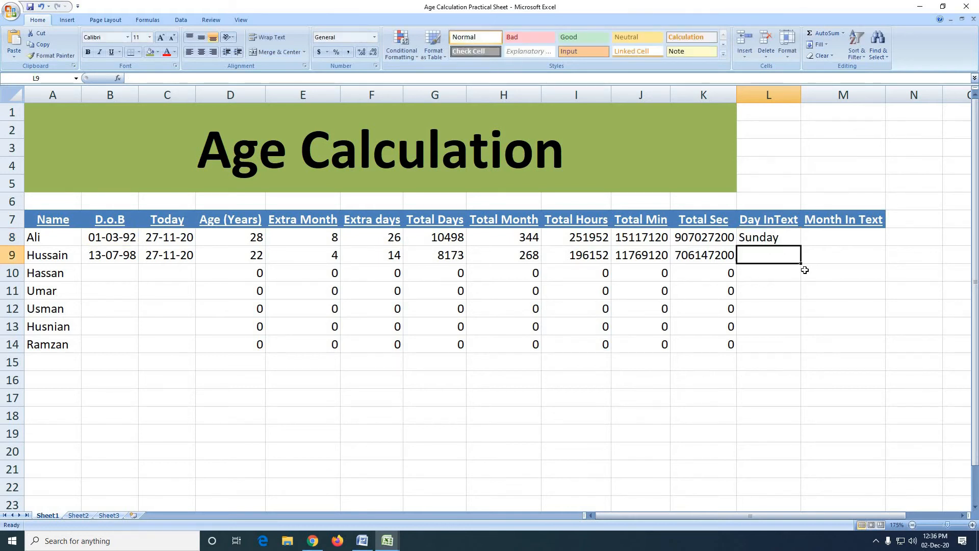
# Fill the weekday formula from L8 down to L14 and check the copied cells
pyautogui.click(778, 241)
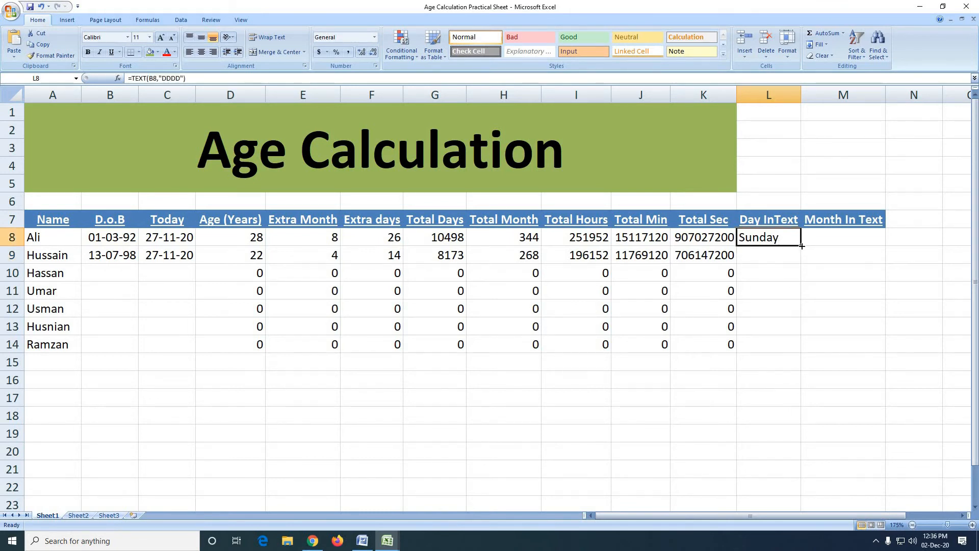
pyautogui.moveTo(802, 246); pyautogui.dragTo(804, 352)
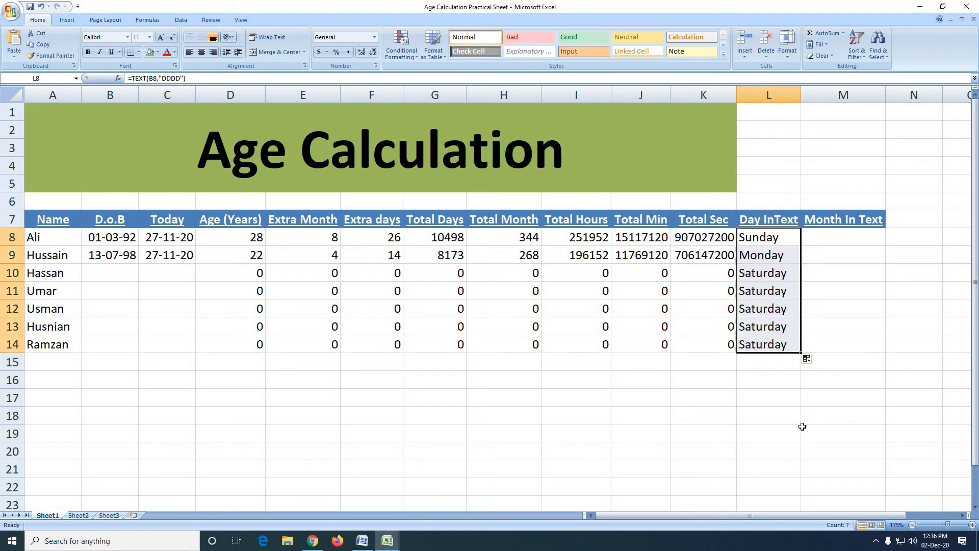
pyautogui.click(775, 254)
pyautogui.click(783, 271)
pyautogui.click(779, 321)
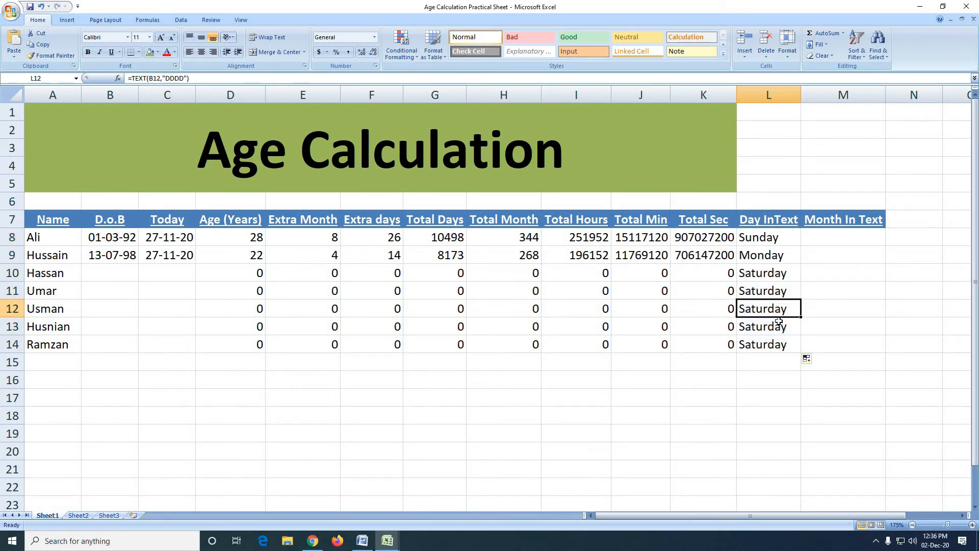
# Enter the formula =text(B8,"MMMM") in M8 to return the month name of the first date of birth
pyautogui.click(767, 376)
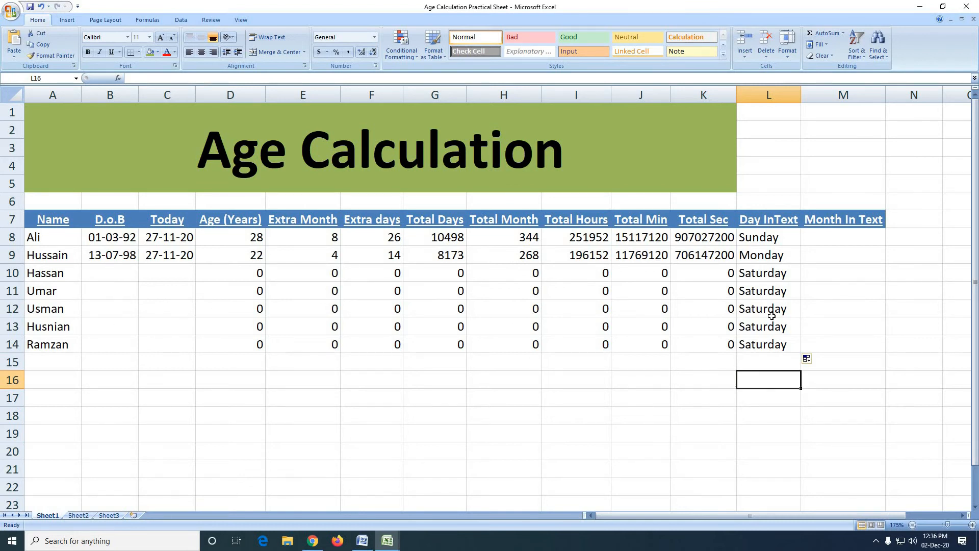
pyautogui.click(836, 237)
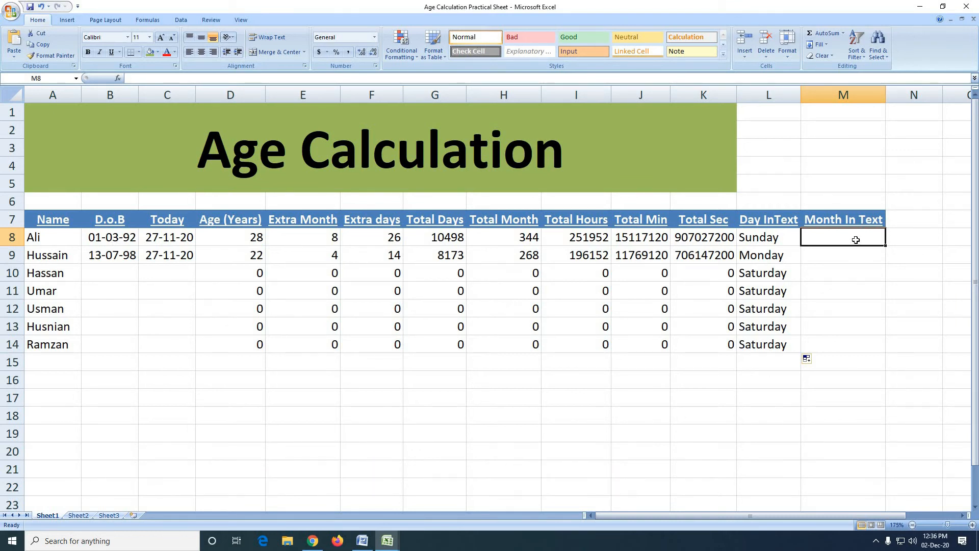
pyautogui.write('=')
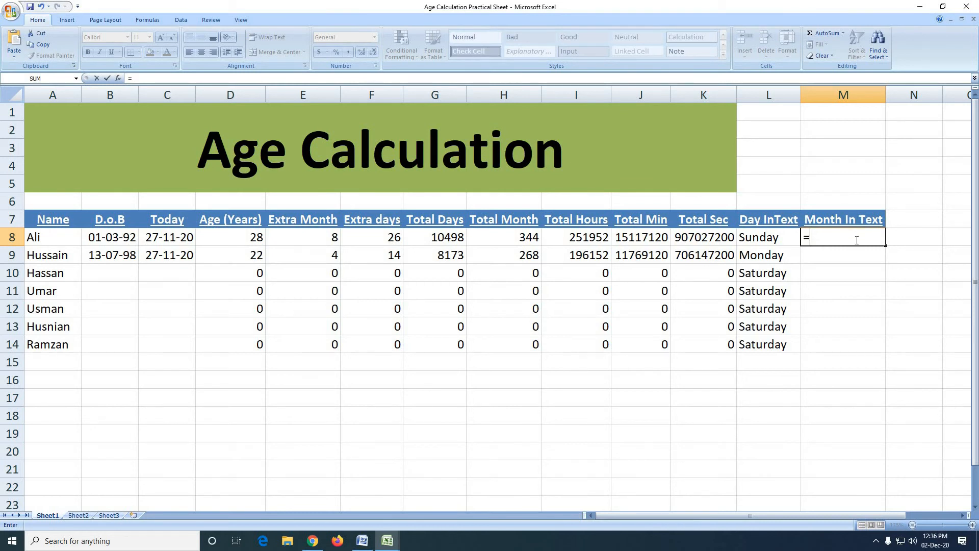
pyautogui.write('tex')
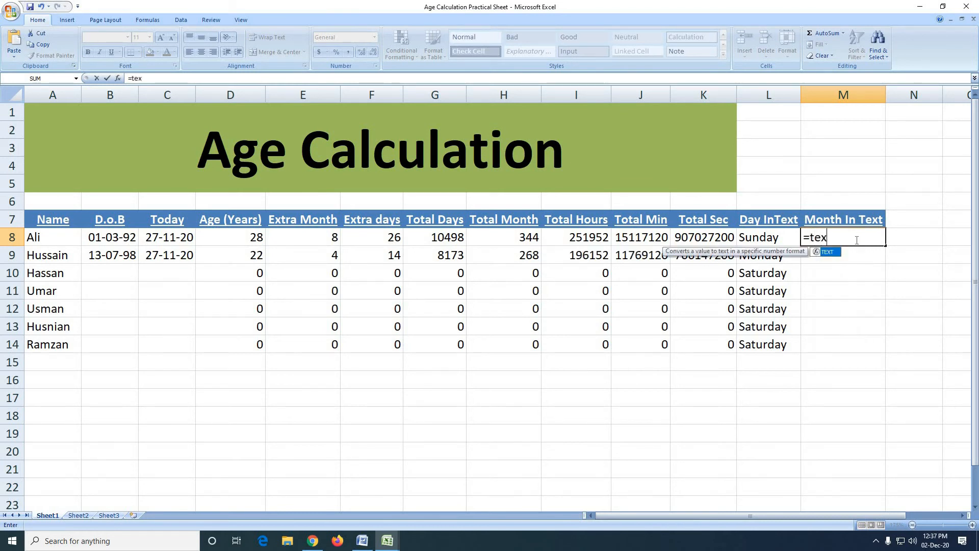
pyautogui.write('t(')
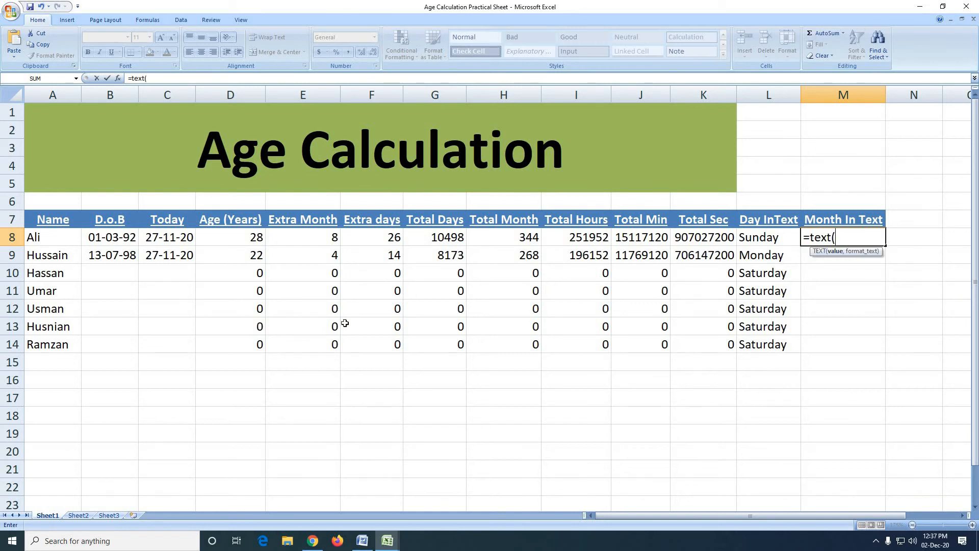
pyautogui.click(115, 237)
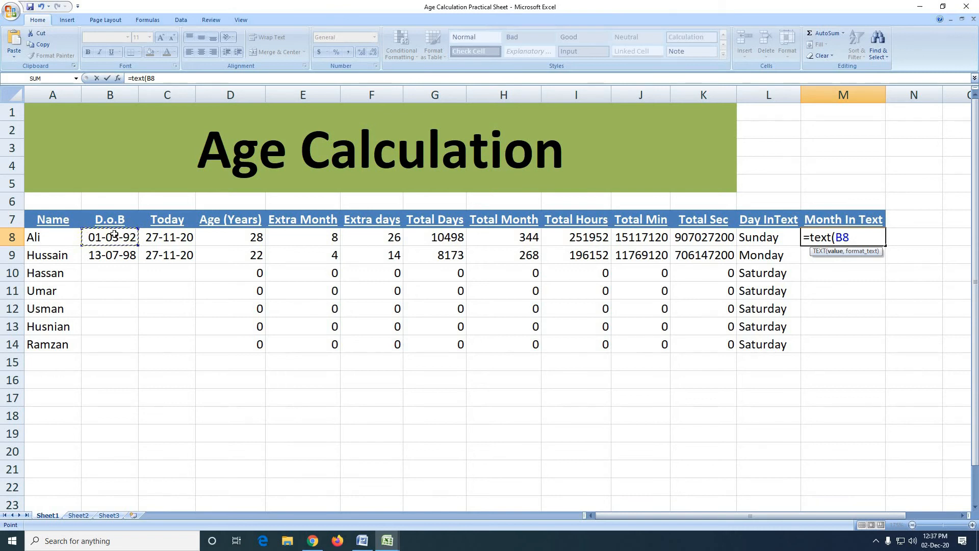
pyautogui.write(',"')
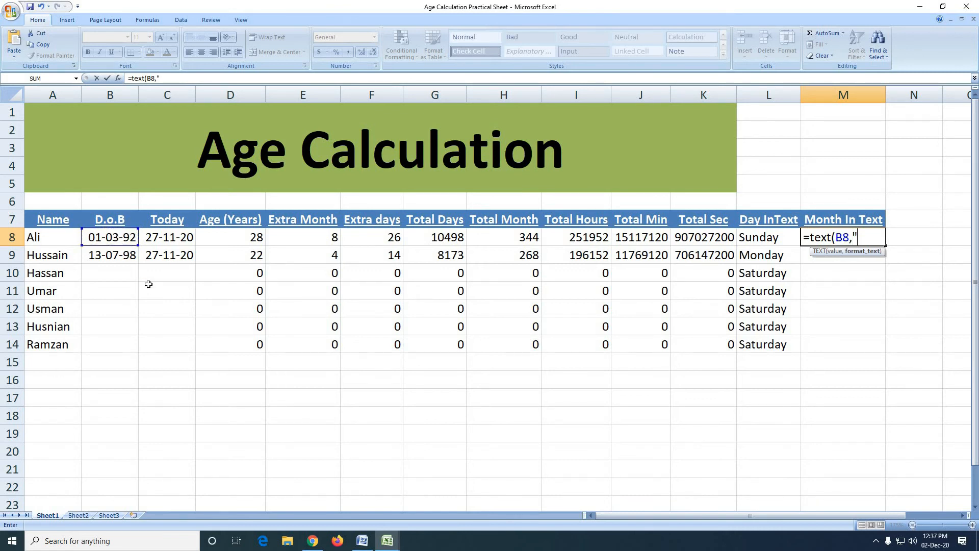
pyautogui.write('MMMM')
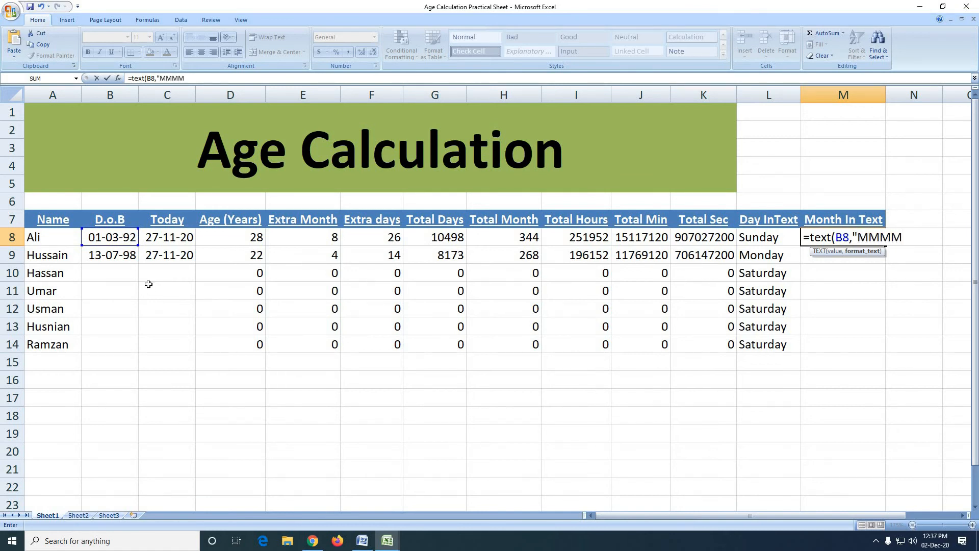
pyautogui.write('")')
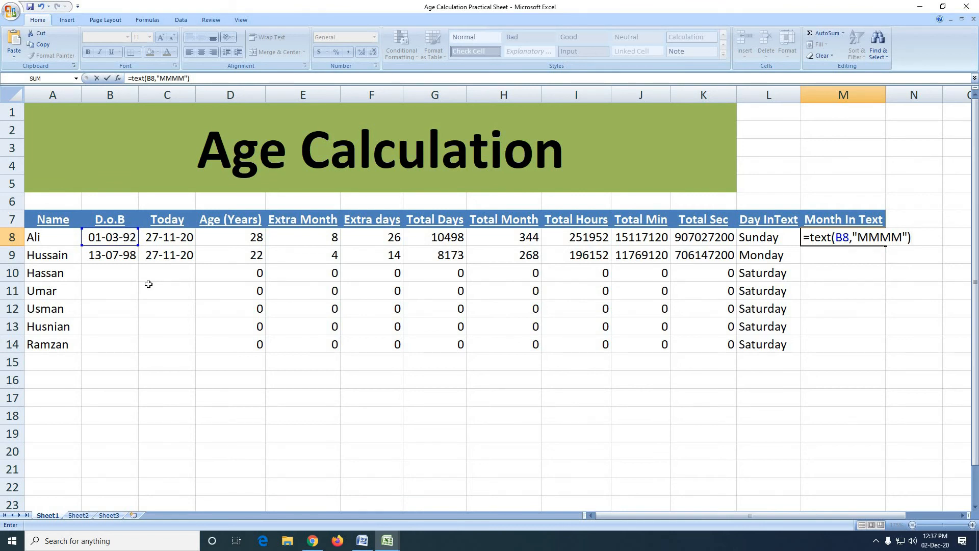
pyautogui.press('Return')
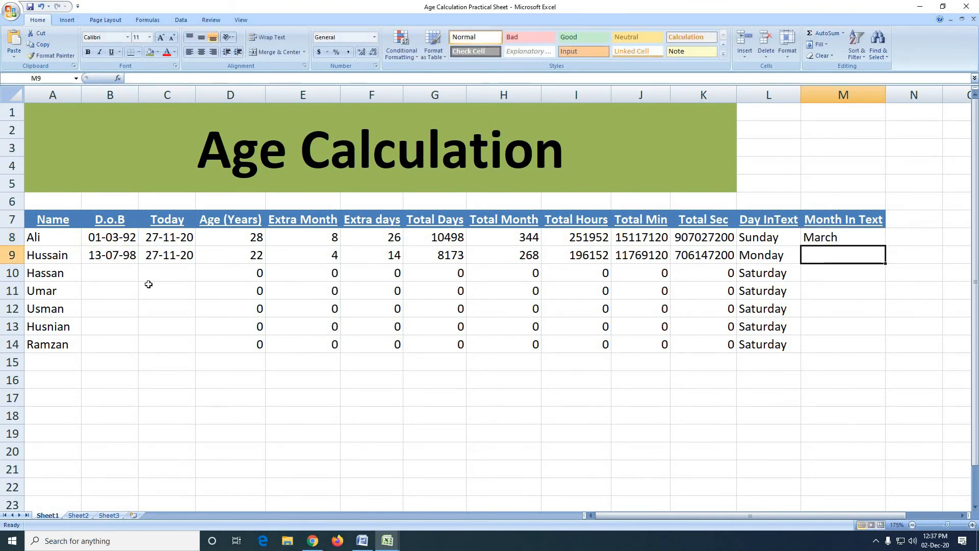
# Fill the month formula from M8 down to M14 and check the copied cells in the day and month columns
pyautogui.click(843, 237)
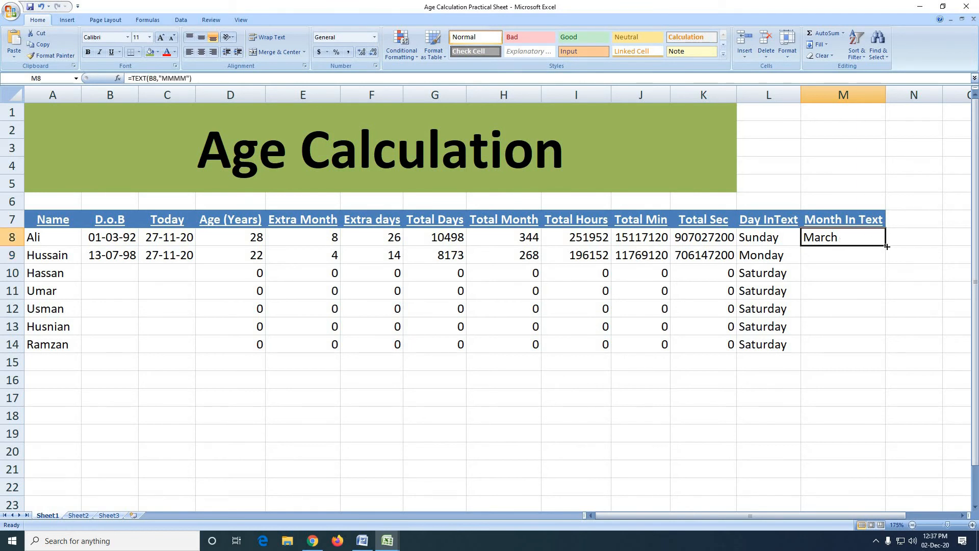
pyautogui.moveTo(886, 245); pyautogui.dragTo(894, 351)
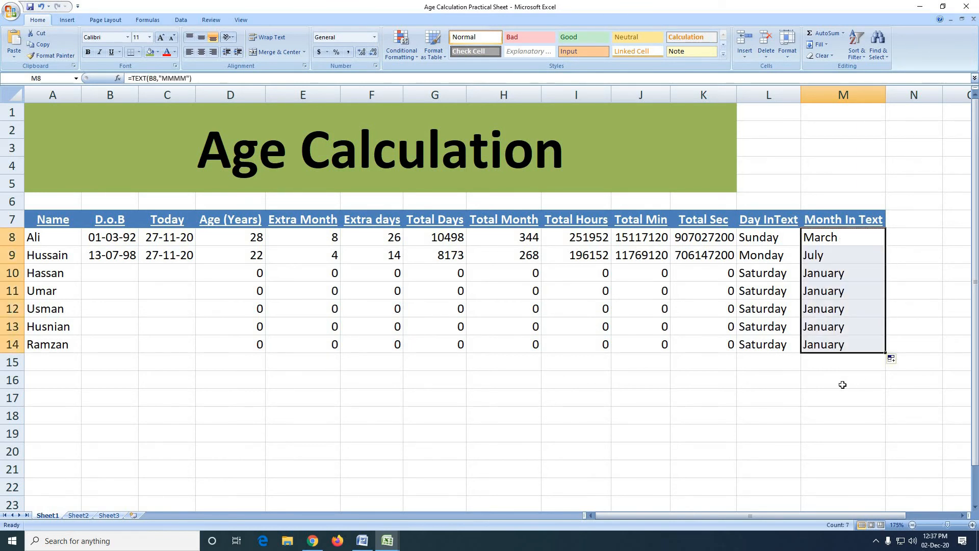
pyautogui.click(870, 346)
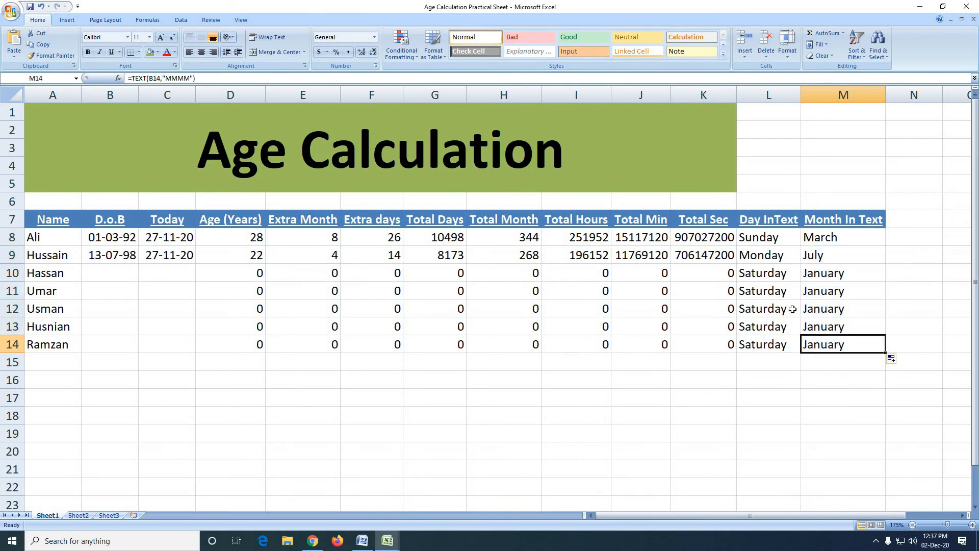
pyautogui.click(846, 241)
pyautogui.click(831, 278)
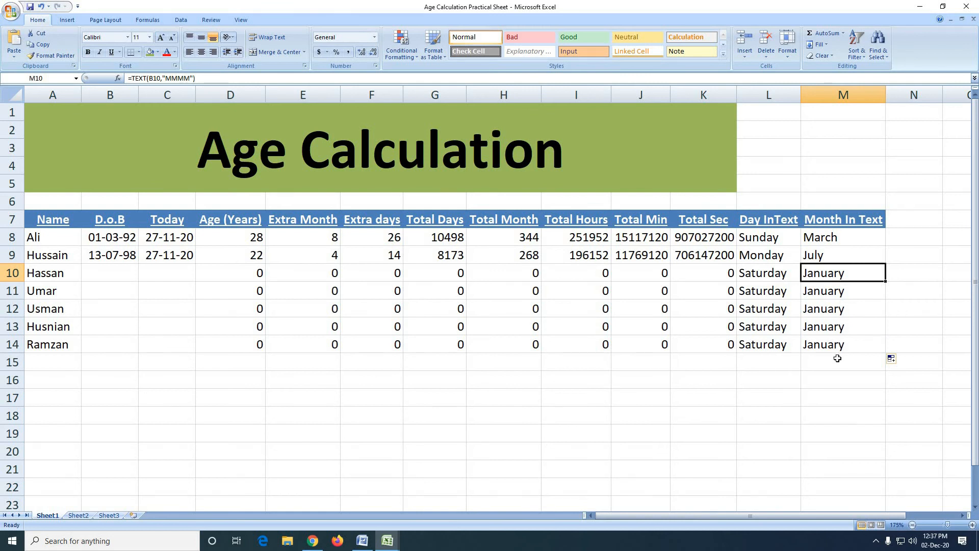
pyautogui.click(782, 274)
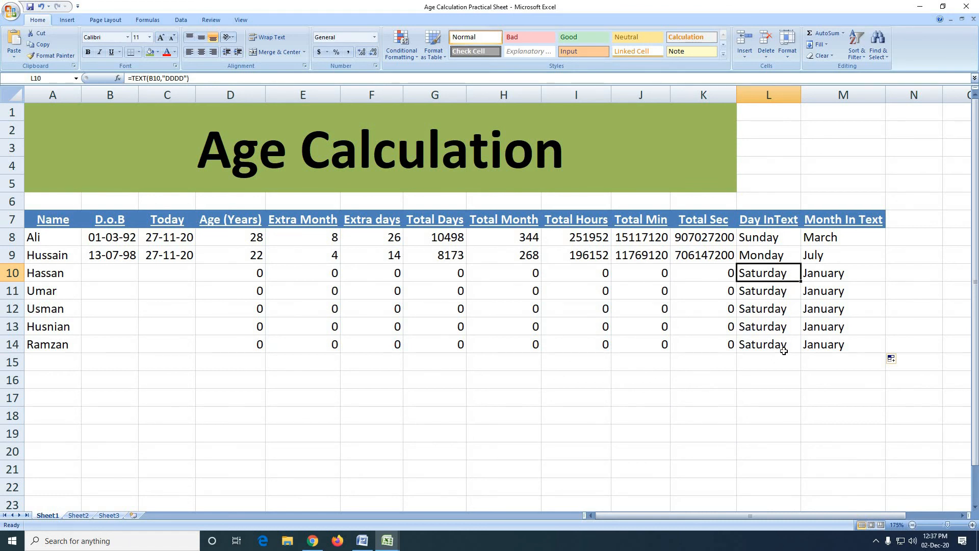
pyautogui.click(777, 398)
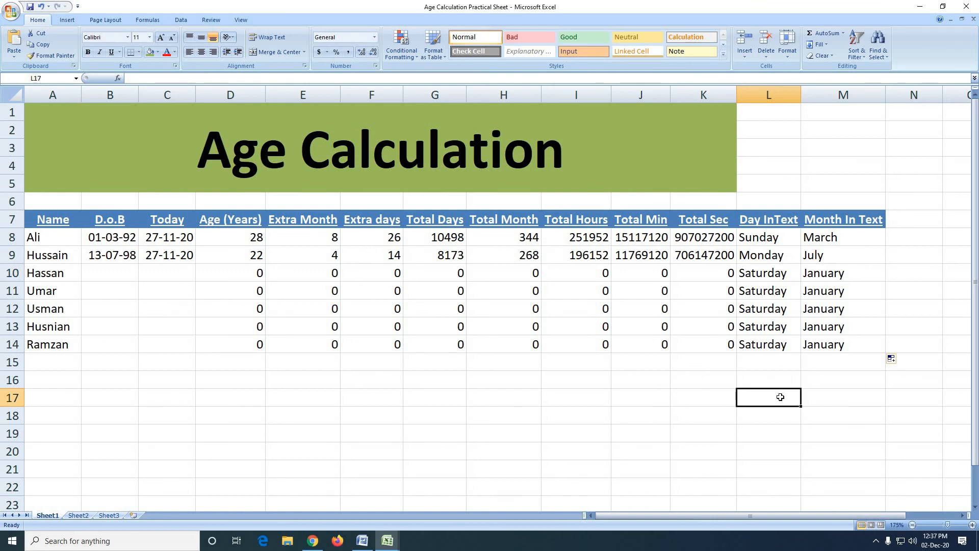